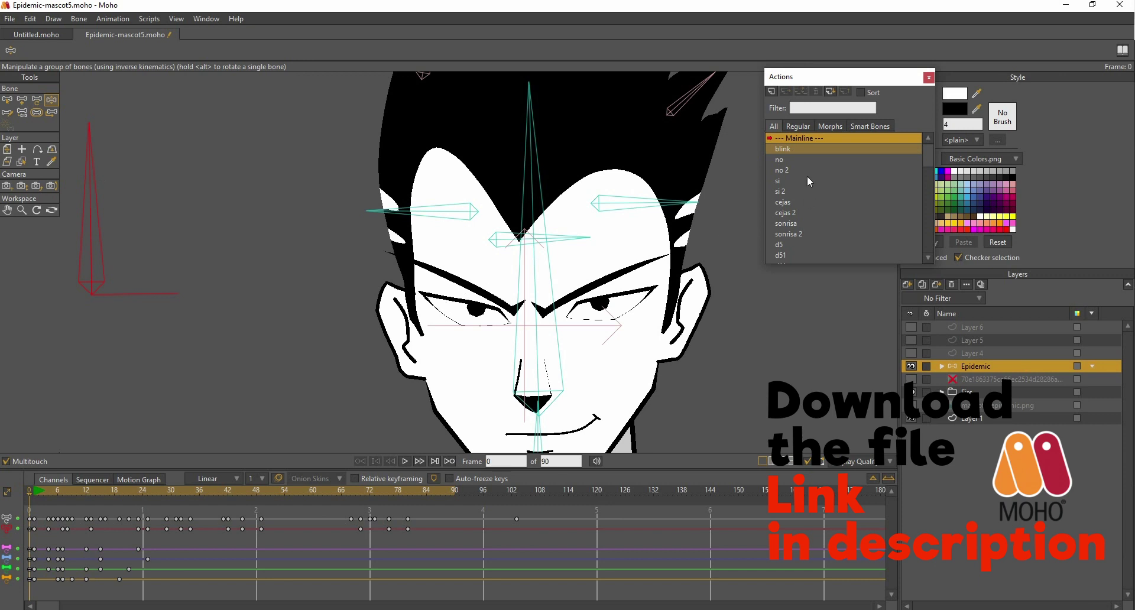
Step: Open the existing blink action to view its keyframes and control bone
{"action": "double_click", "coordinate": [790, 148]}
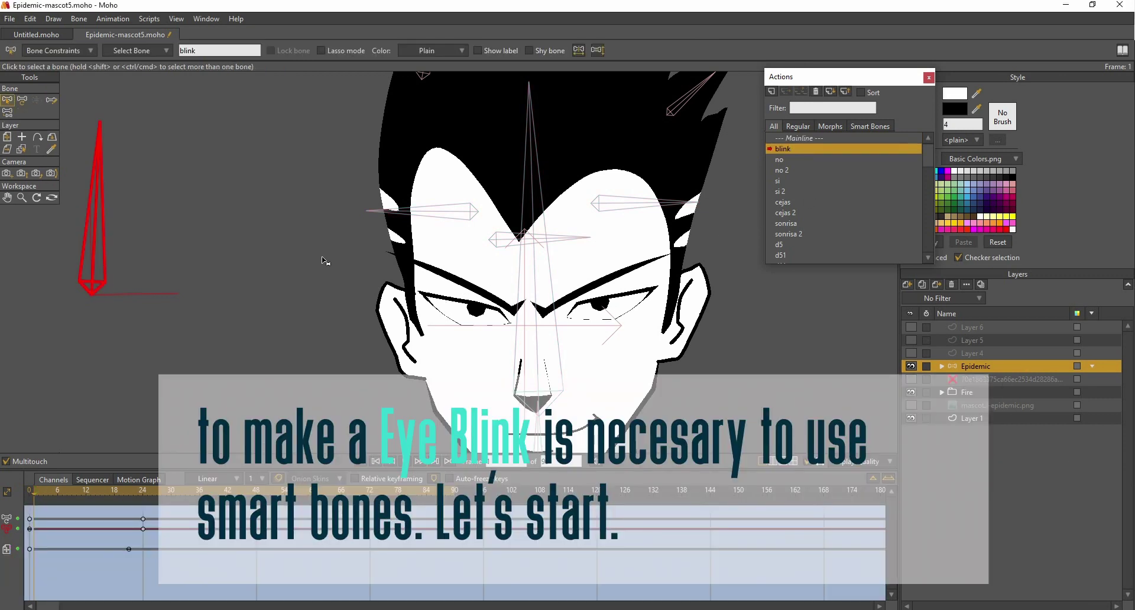
{"action": "left_click", "coordinate": [24, 149]}
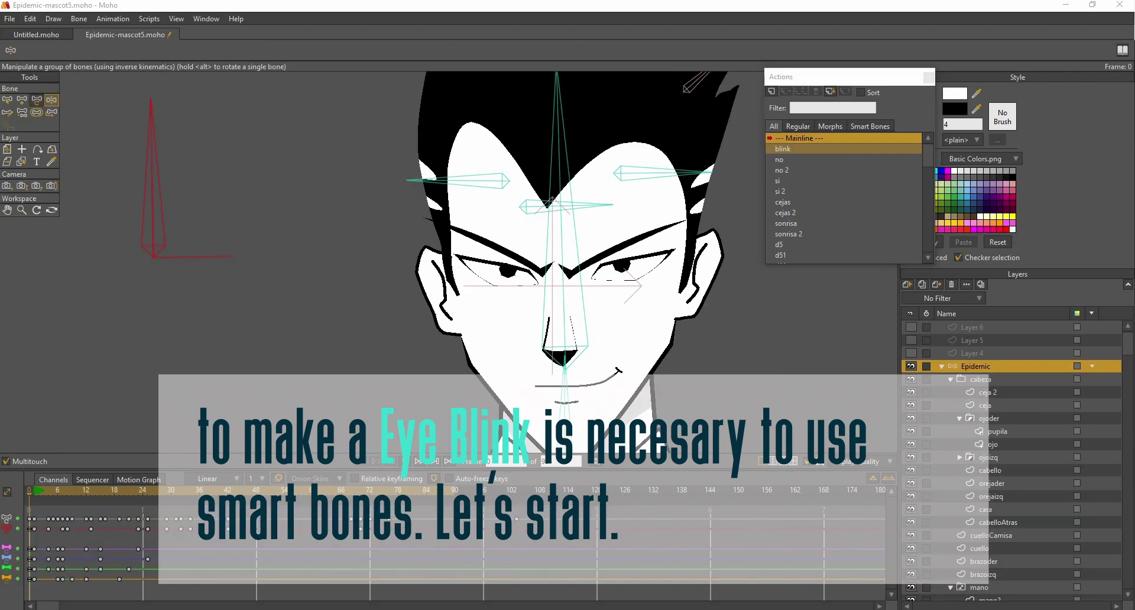
Step: On the mainline, add an upright bone beneath the existing blink control bone and name it EyeBlink
{"action": "left_click", "coordinate": [22, 100]}
{"action": "left_click", "coordinate": [24, 102]}
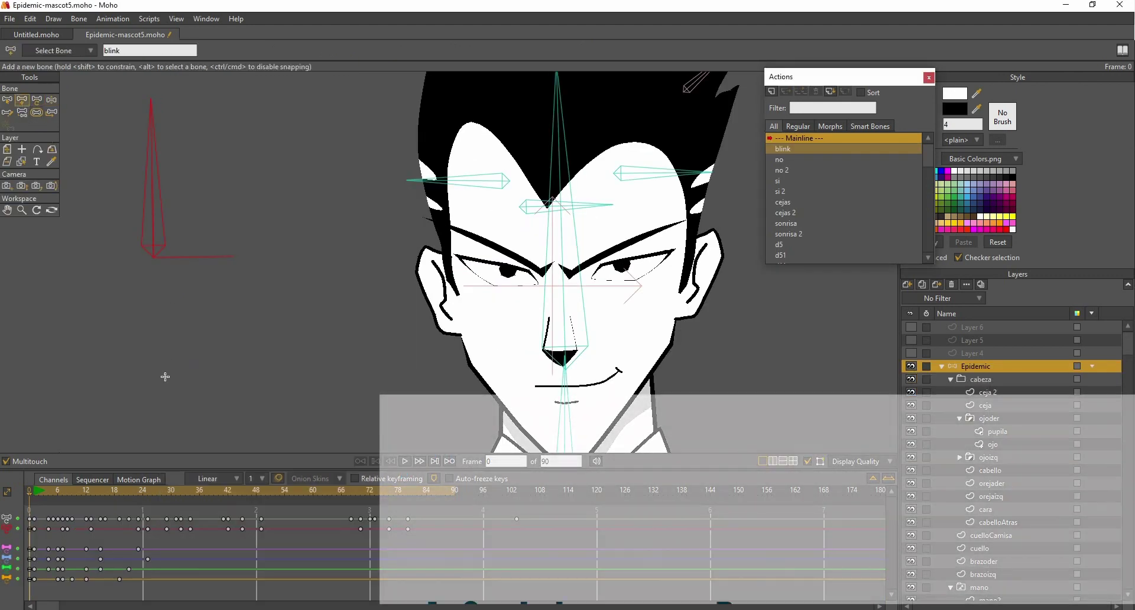
{"action": "left_click", "coordinate": [155, 390]}
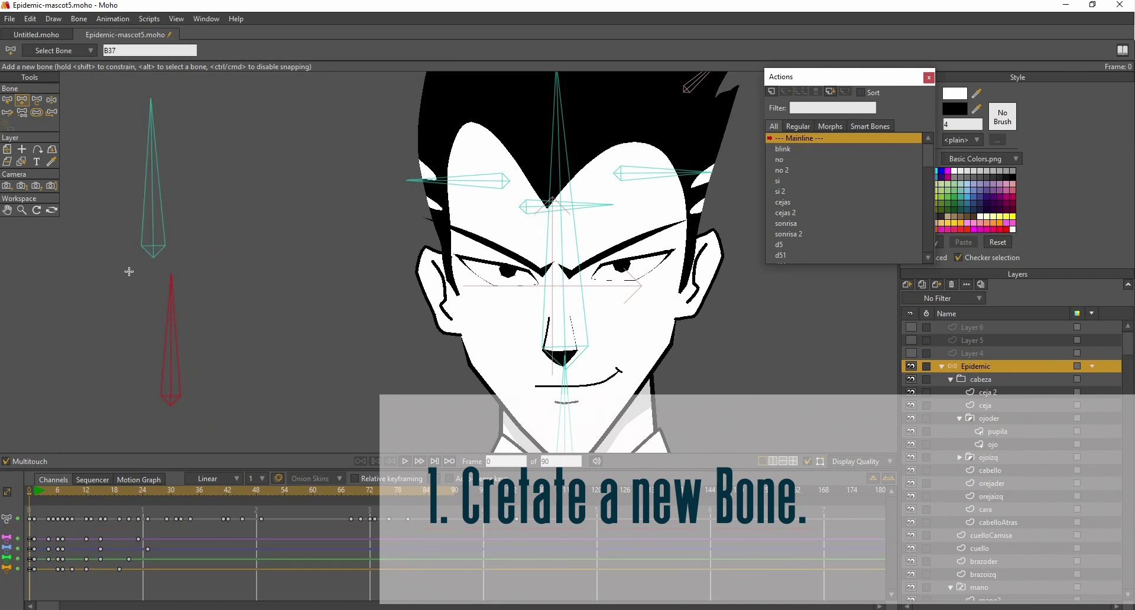
{"action": "left_click", "coordinate": [144, 52]}
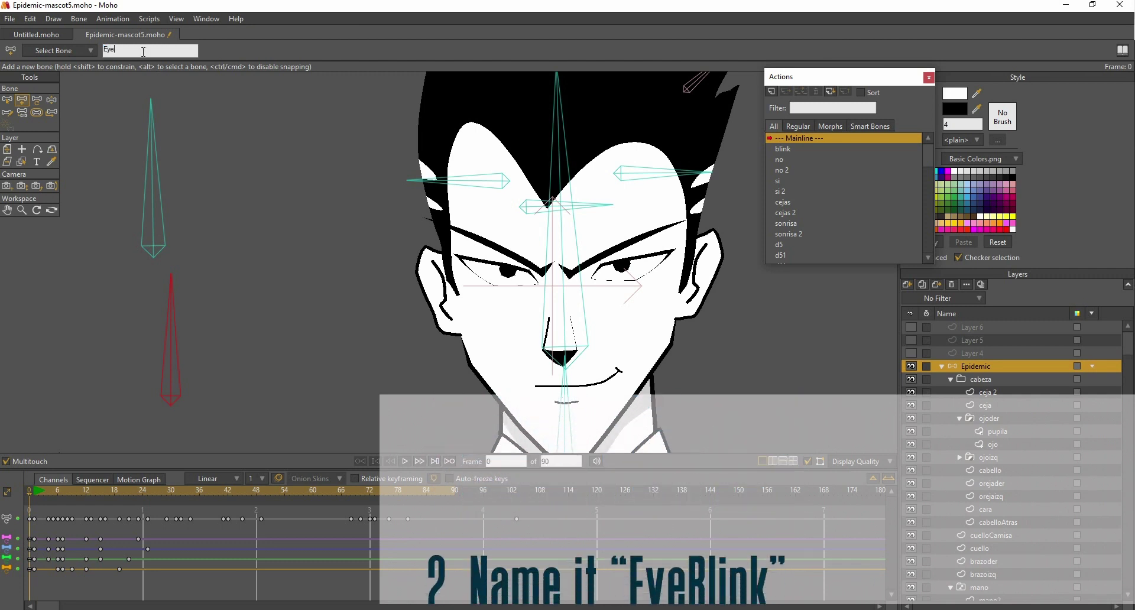
{"action": "type", "text": "EyeBlink"}
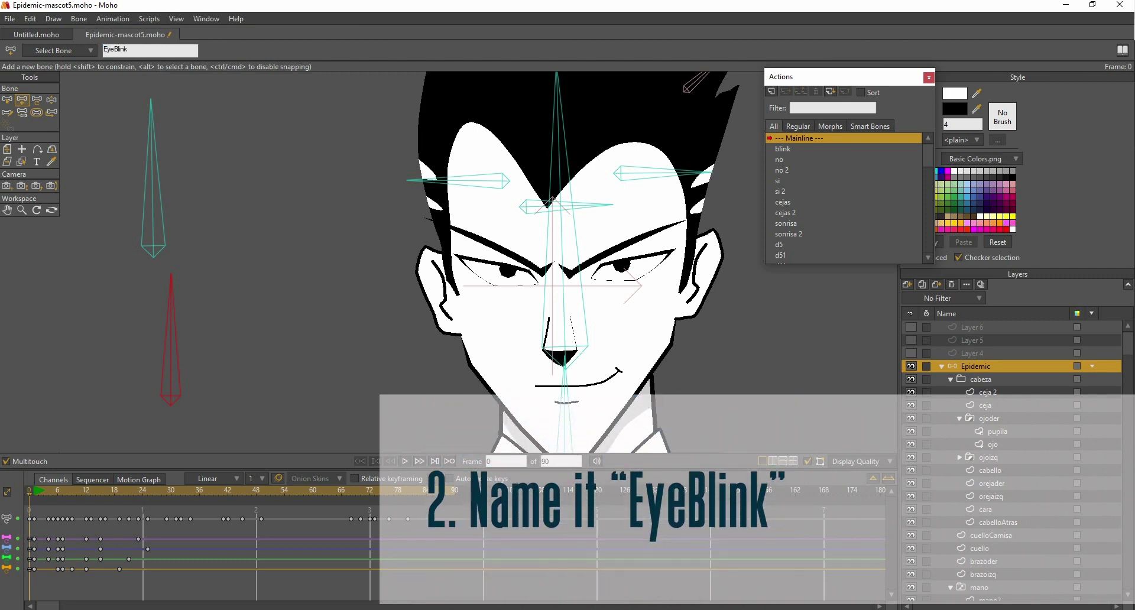
{"action": "key", "text": "Return"}
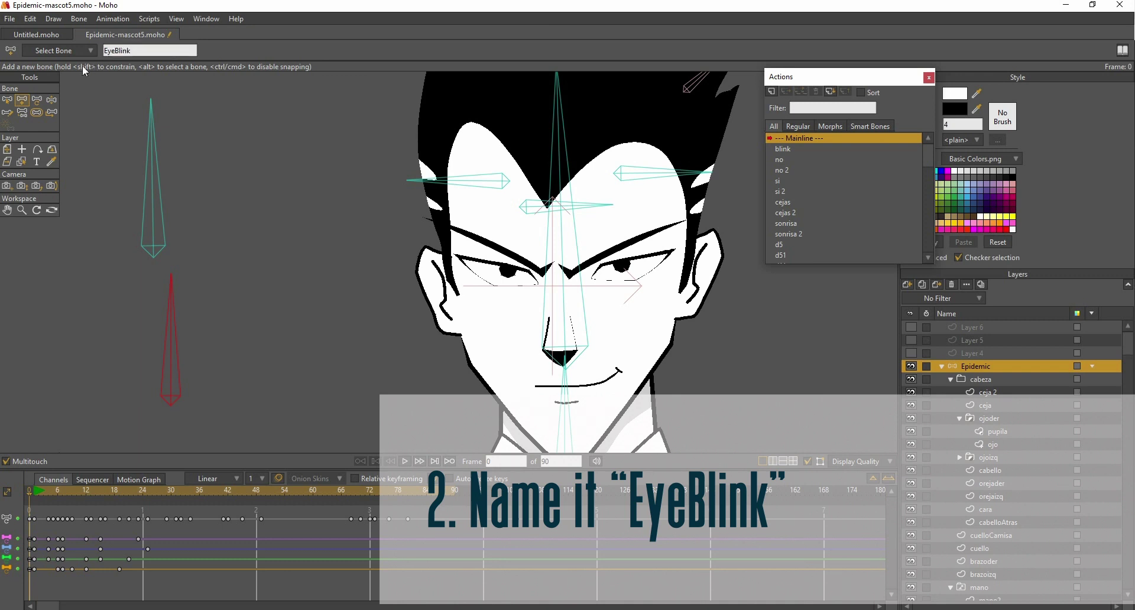
Step: Set the EyeBlink bone's strength to 0 and constrain its angle between -70 and 0 degrees
{"action": "left_click", "coordinate": [35, 112]}
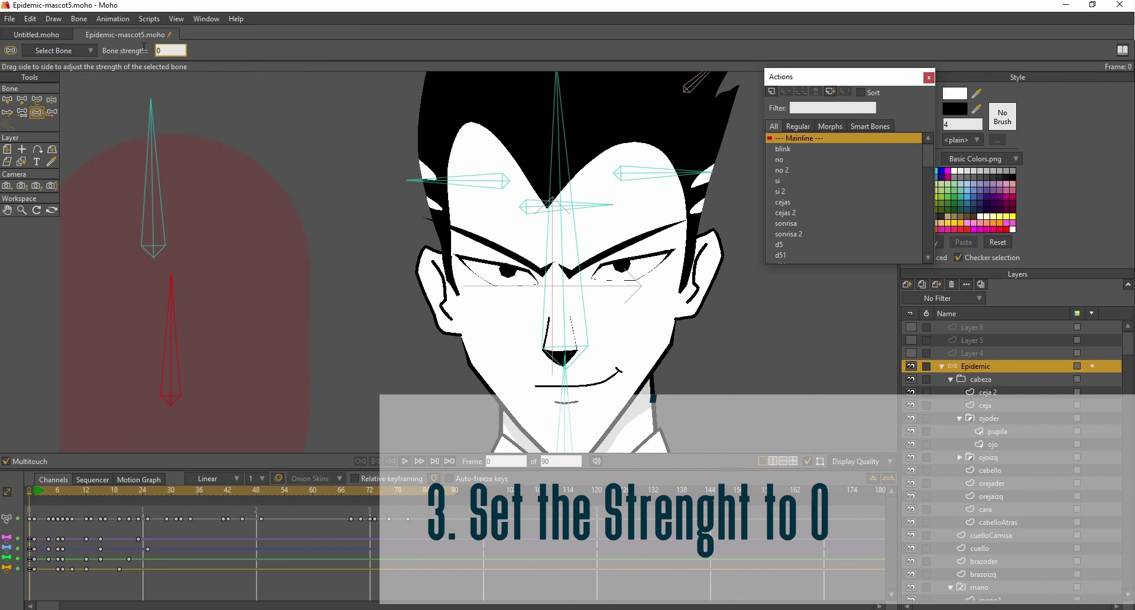
{"action": "left_click", "coordinate": [22, 101]}
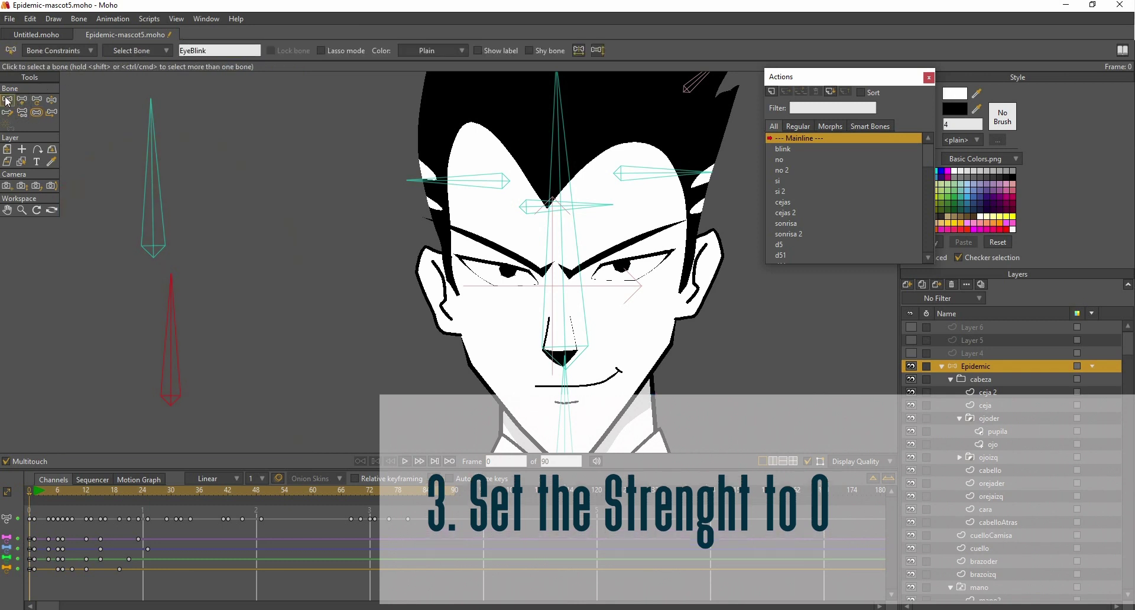
{"action": "left_click", "coordinate": [43, 52]}
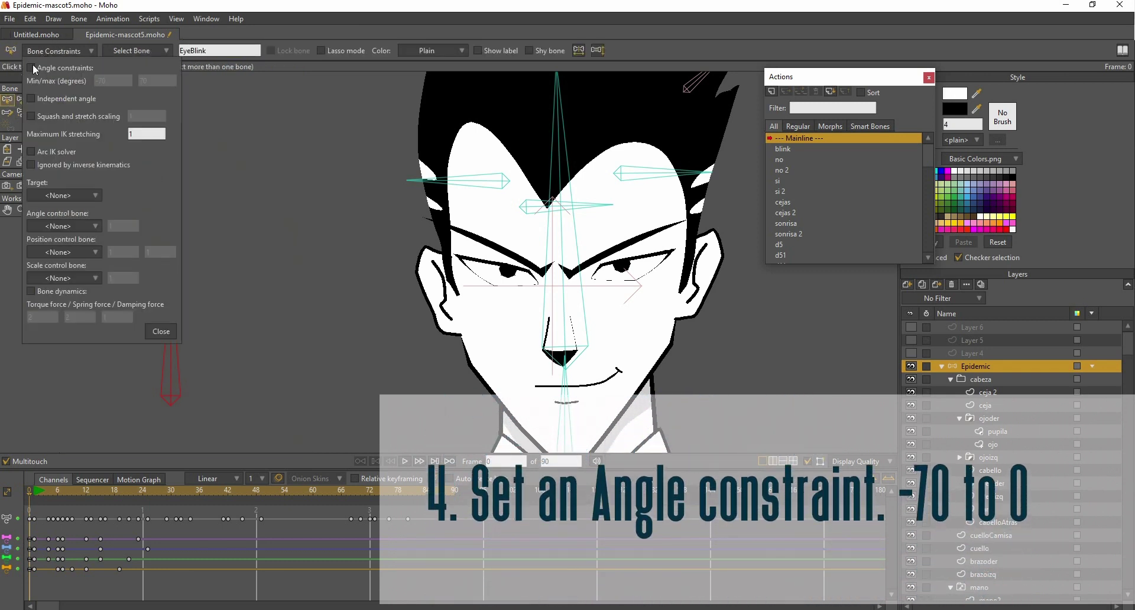
{"action": "left_click", "coordinate": [31, 68]}
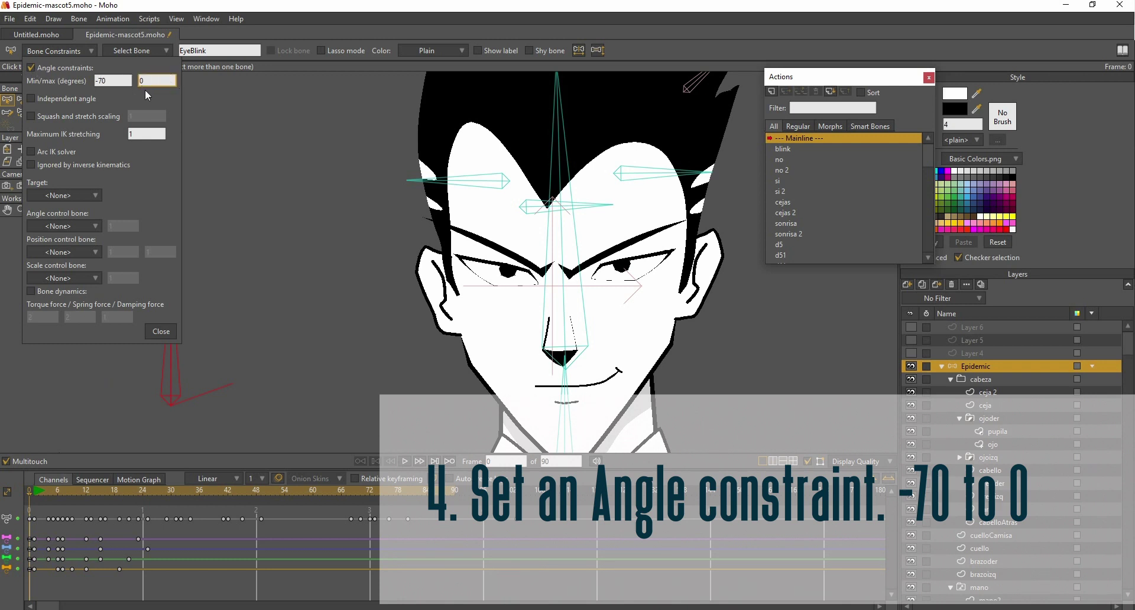
{"action": "left_click", "coordinate": [171, 335]}
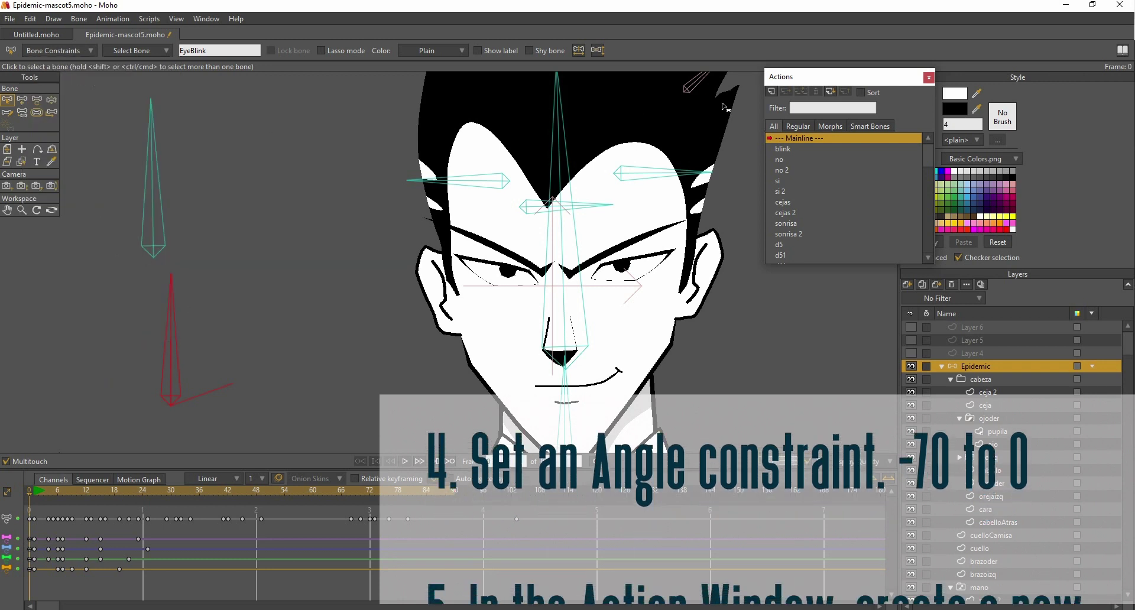
Step: Create a new smart bone action named EyeBlink, matching the selected bone
{"action": "left_click", "coordinate": [771, 91]}
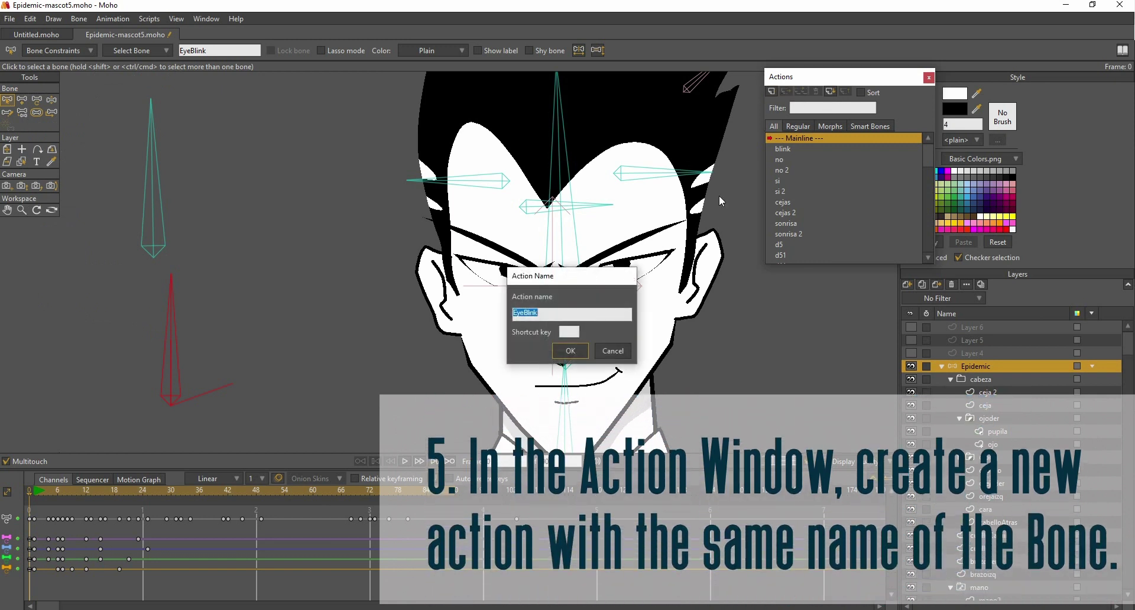
{"action": "left_click_drag", "start_coordinate": [556, 283], "coordinate": [339, 34]}
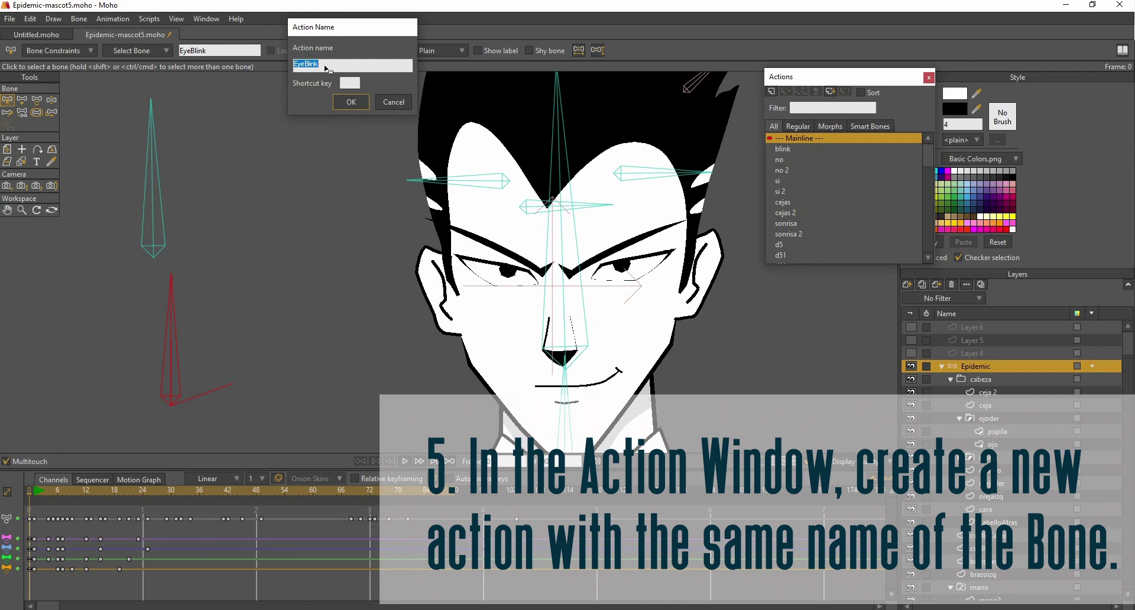
{"action": "left_click", "coordinate": [341, 99]}
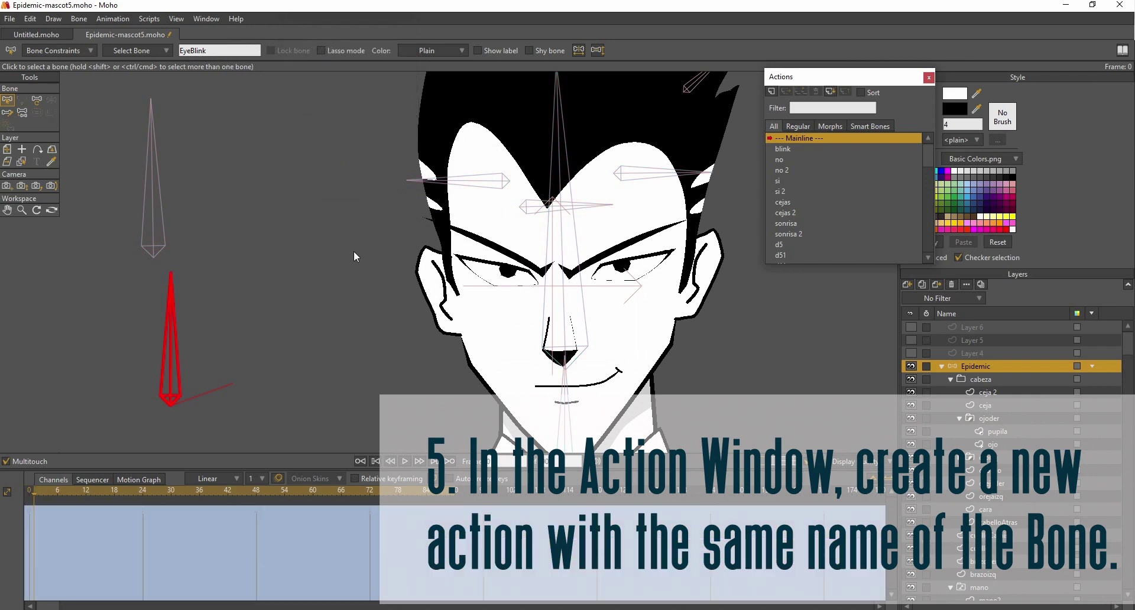
Step: At frame 72 of the EyeBlink action, rotate the EyeBlink bone clockwise to an angle of about 19.7 degrees
{"action": "left_click_drag", "start_coordinate": [41, 492], "coordinate": [377, 492]}
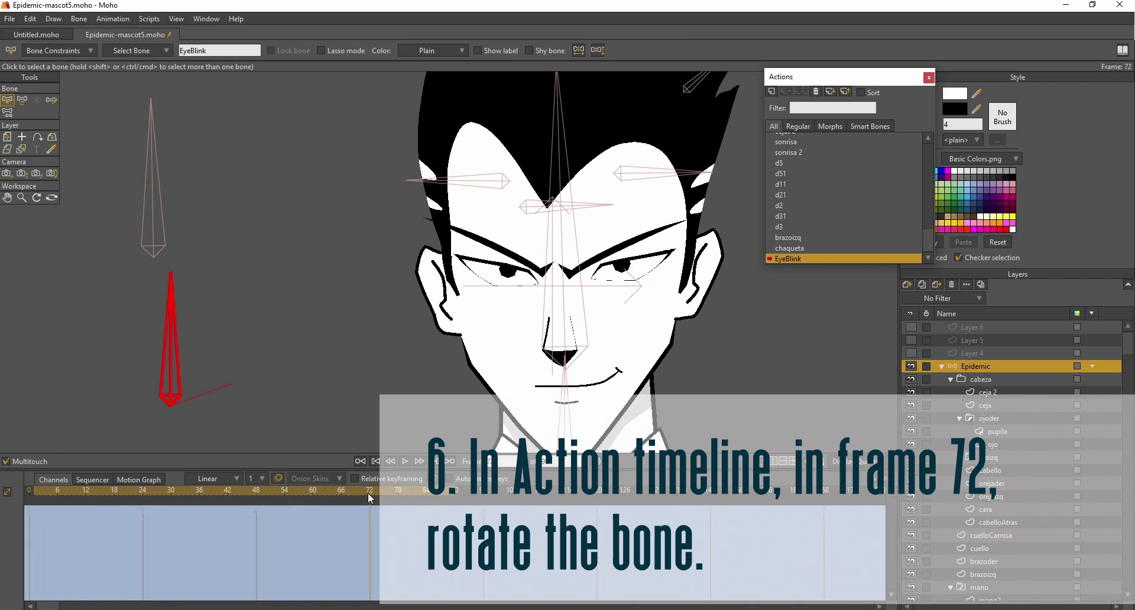
{"action": "left_click", "coordinate": [22, 100]}
{"action": "left_click_drag", "start_coordinate": [193, 360], "coordinate": [254, 412]}
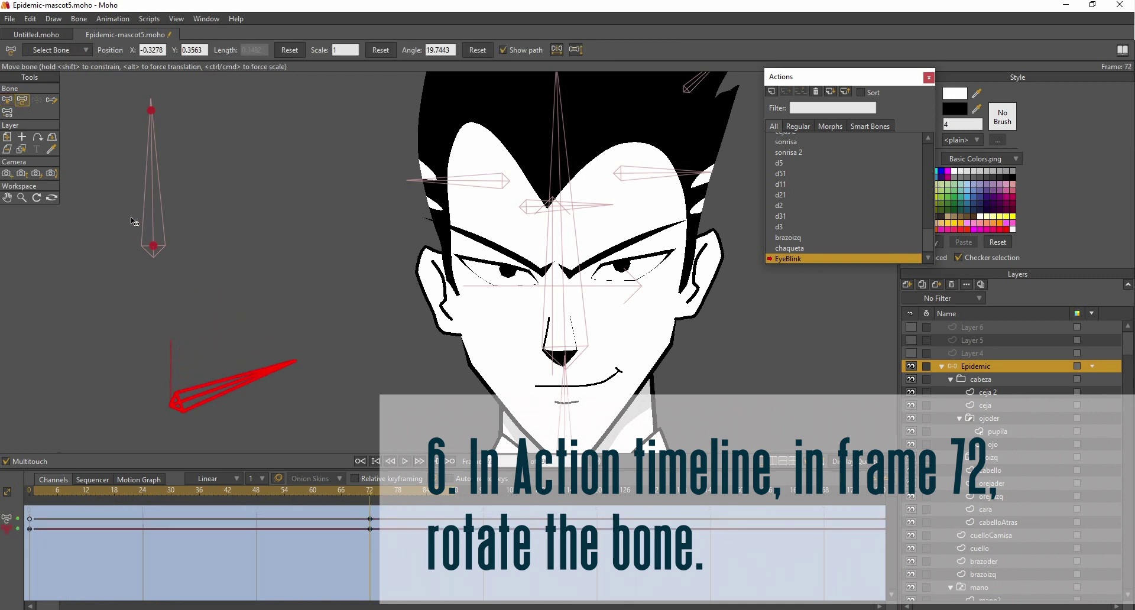
Step: On the ojo layer inside ojoder, select the upper lid points and move them down towards the lower lid at frame 72
{"action": "left_click", "coordinate": [22, 149]}
{"action": "left_click", "coordinate": [483, 259]}
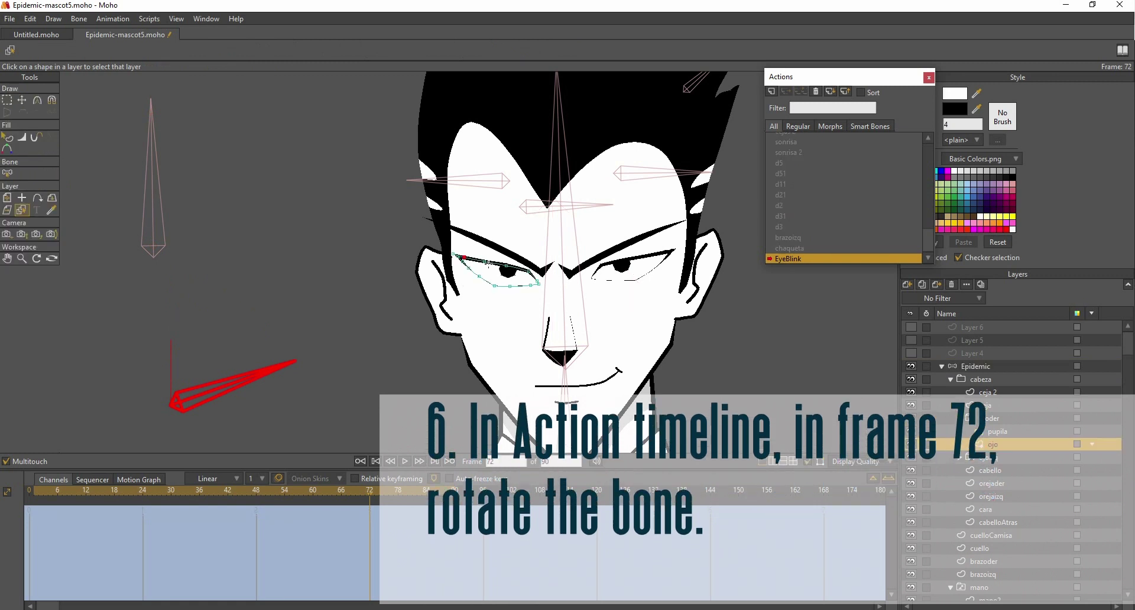
{"action": "scroll", "coordinate": [466, 289], "scroll_direction": "up", "scroll_amount": 5}
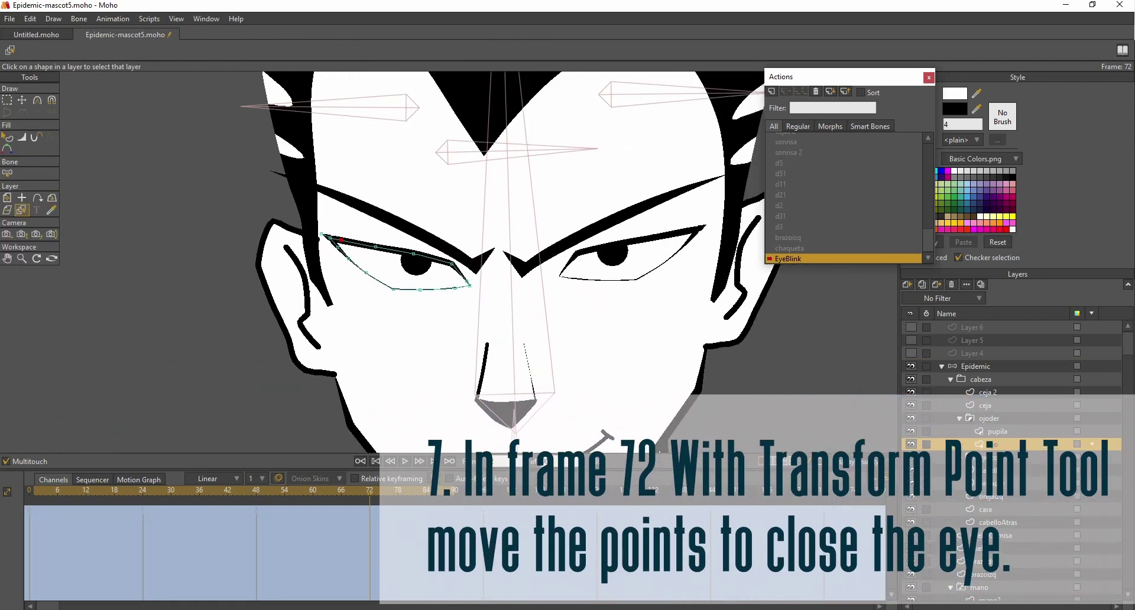
{"action": "left_click", "coordinate": [7, 100]}
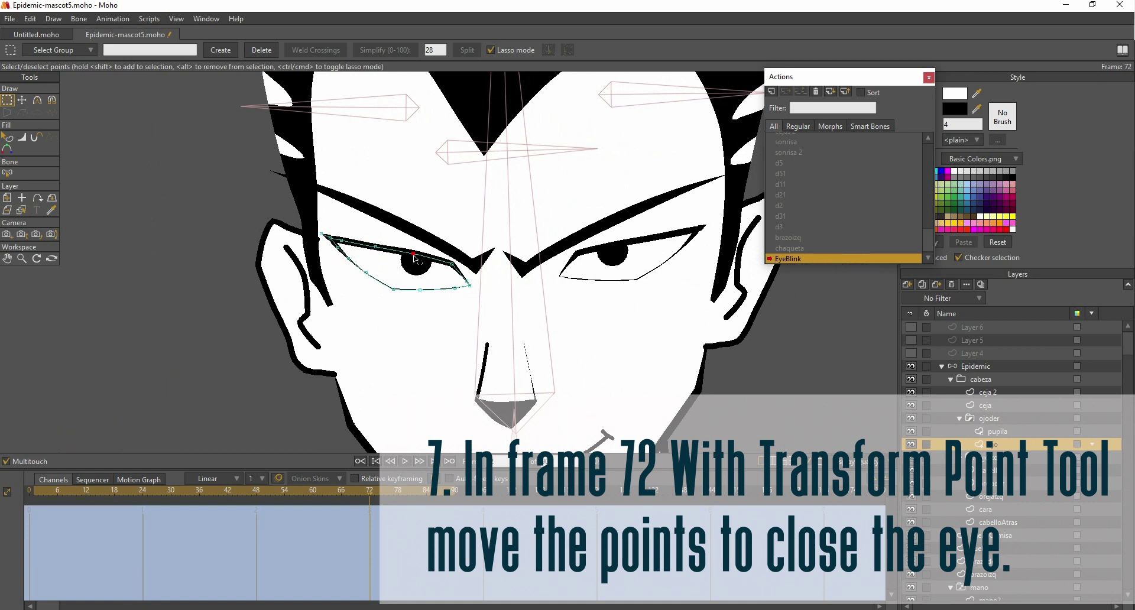
{"action": "left_click", "coordinate": [374, 250]}
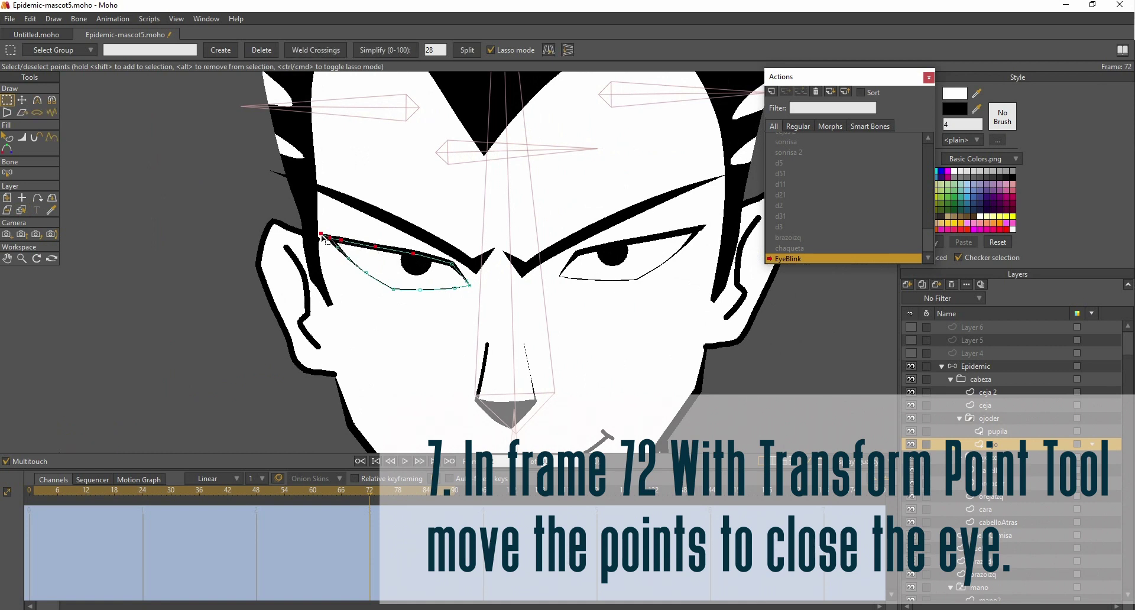
{"action": "left_click", "coordinate": [22, 100]}
{"action": "left_click_drag", "start_coordinate": [402, 252], "coordinate": [401, 275]}
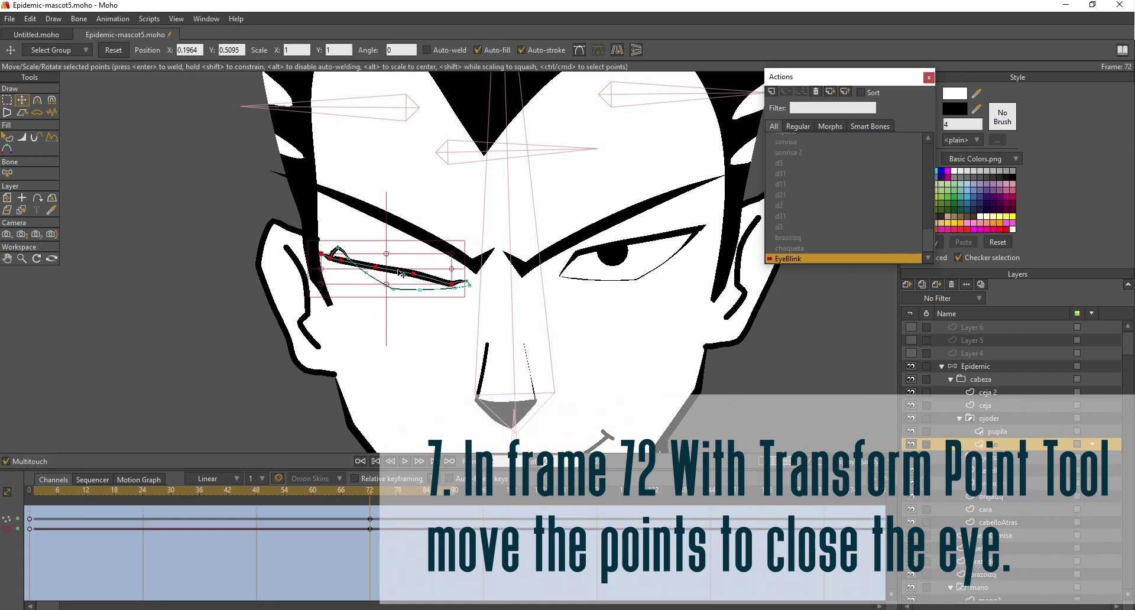
Step: Adjust the ojoder eye's remaining corner and lower lid points until it forms a thin closed line, then scrub the blink to frame 72
{"action": "scroll", "coordinate": [401, 276], "scroll_direction": "up", "scroll_amount": 3}
{"action": "left_click", "coordinate": [340, 239]}
{"action": "left_click_drag", "start_coordinate": [303, 239], "coordinate": [299, 262]}
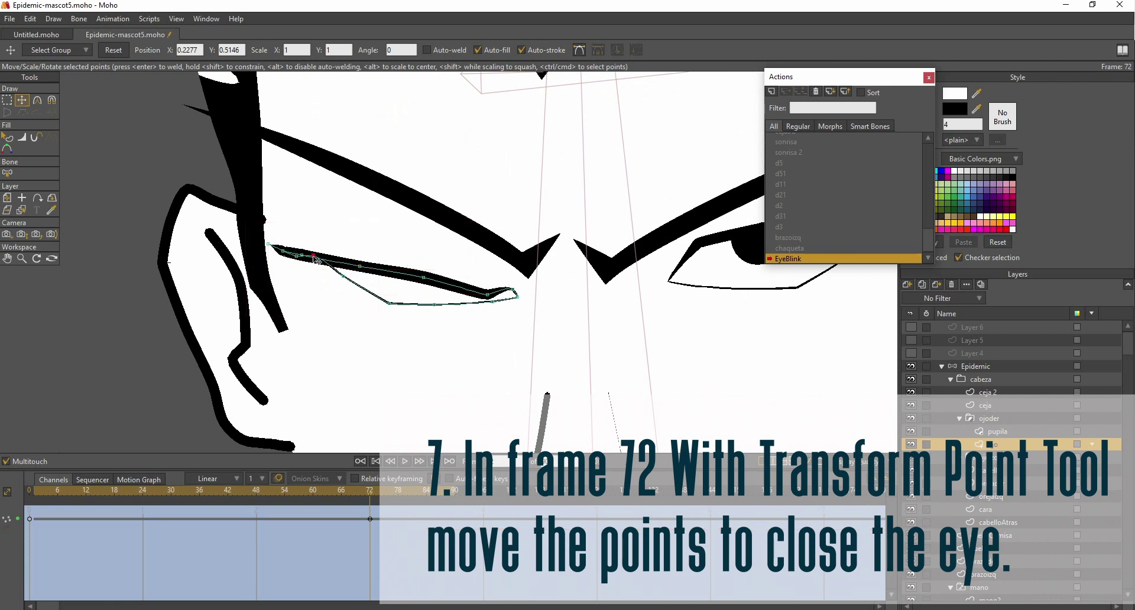
{"action": "left_click", "coordinate": [344, 277]}
{"action": "left_click_drag", "start_coordinate": [349, 282], "coordinate": [397, 283]}
{"action": "left_click_drag", "start_coordinate": [475, 303], "coordinate": [512, 301]}
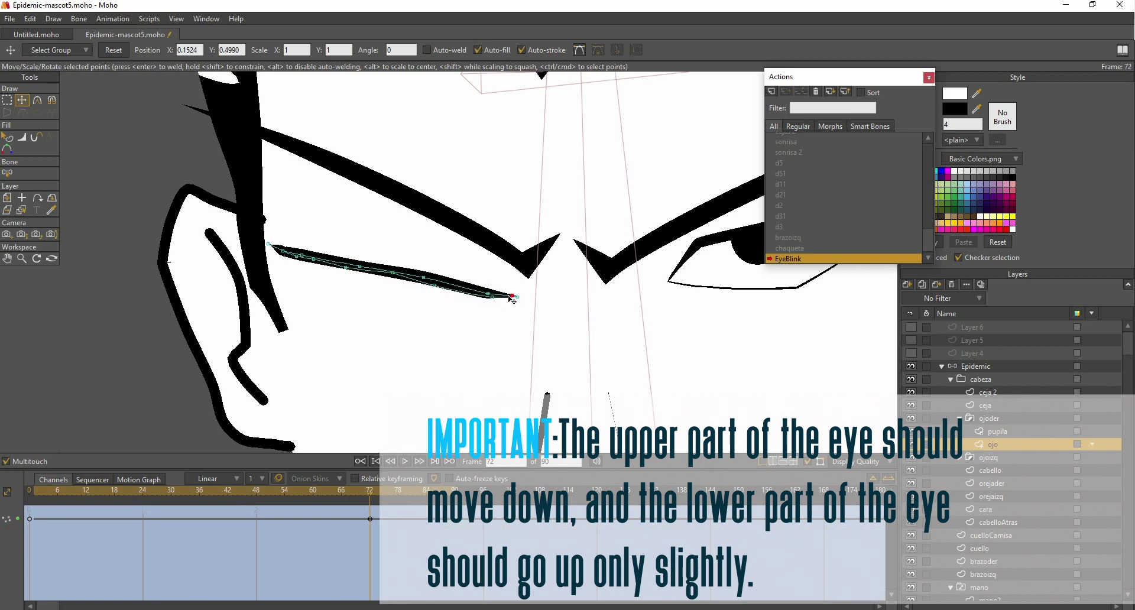
{"action": "left_click_drag", "start_coordinate": [423, 279], "coordinate": [426, 283]}
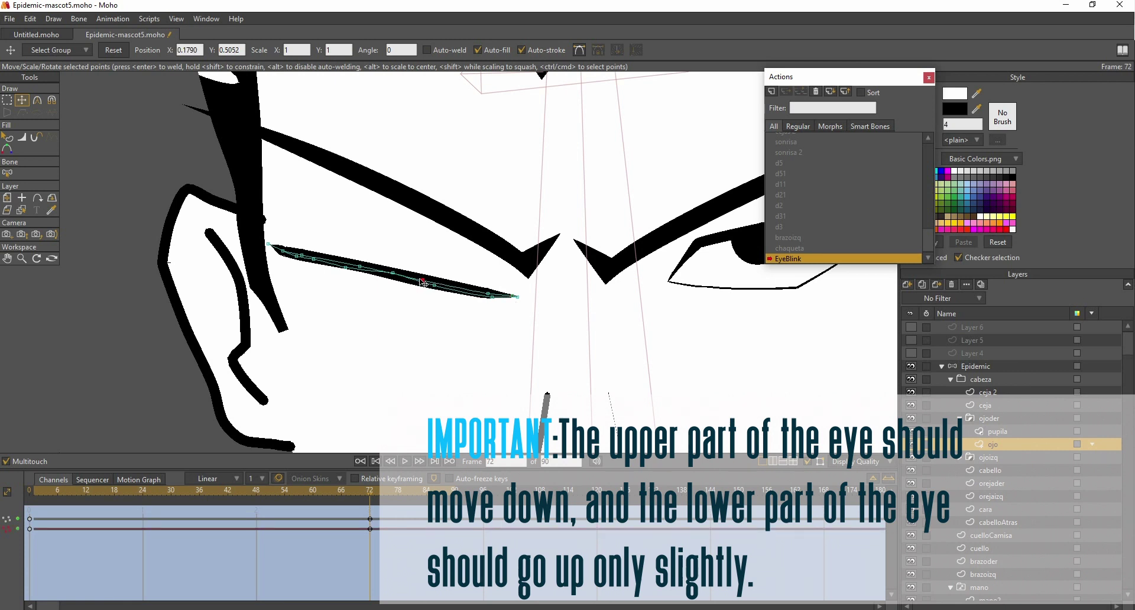
{"action": "left_click", "coordinate": [347, 268]}
{"action": "left_click_drag", "start_coordinate": [44, 490], "coordinate": [371, 479]}
Step: On the ojo layer inside ojoizq, move the upper lid points down one by one at frame 72 to lower the eyelid
{"action": "left_click_drag", "start_coordinate": [454, 335], "coordinate": [234, 320]}
{"action": "left_click", "coordinate": [24, 211]}
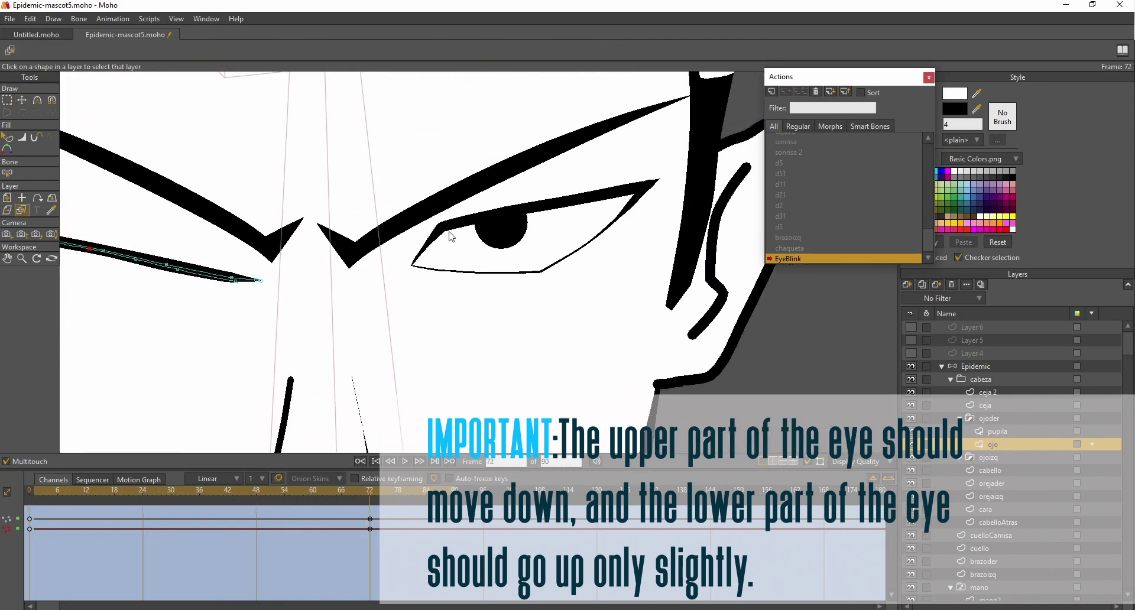
{"action": "left_click", "coordinate": [452, 225]}
{"action": "left_click_drag", "start_coordinate": [452, 225], "coordinate": [386, 239]}
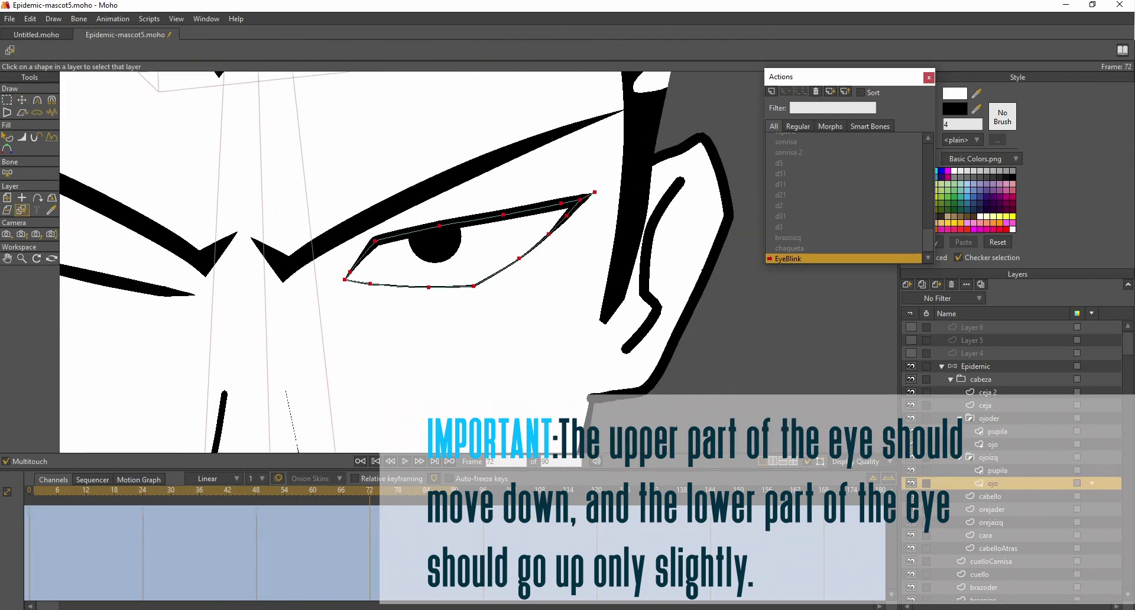
{"action": "left_click", "coordinate": [6, 102]}
{"action": "left_click", "coordinate": [92, 117]}
{"action": "left_click", "coordinate": [23, 102]}
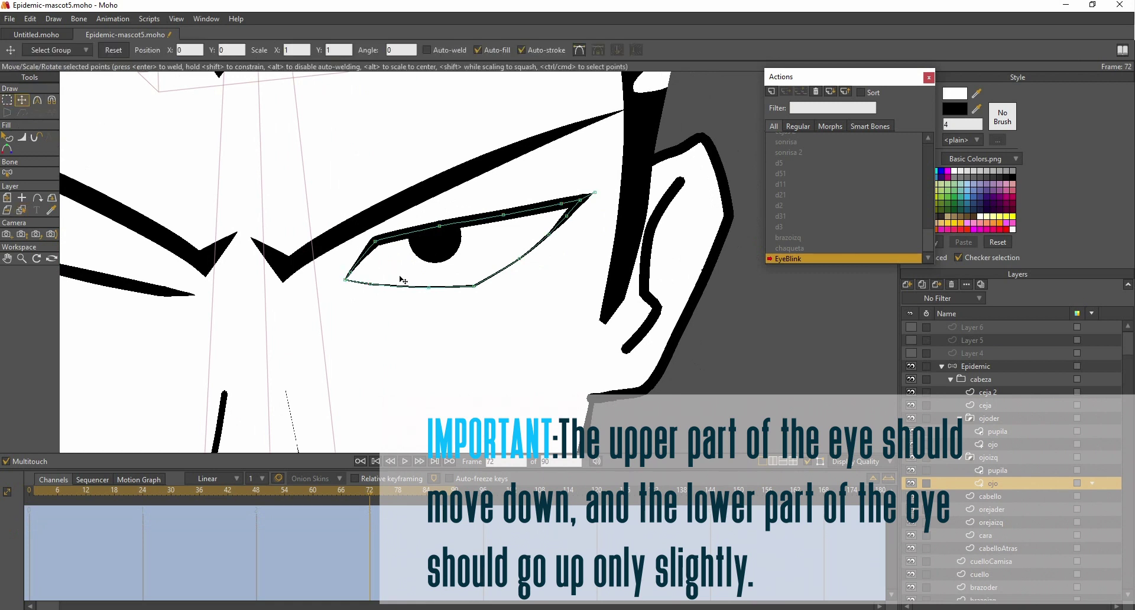
{"action": "left_click_drag", "start_coordinate": [378, 242], "coordinate": [356, 285]}
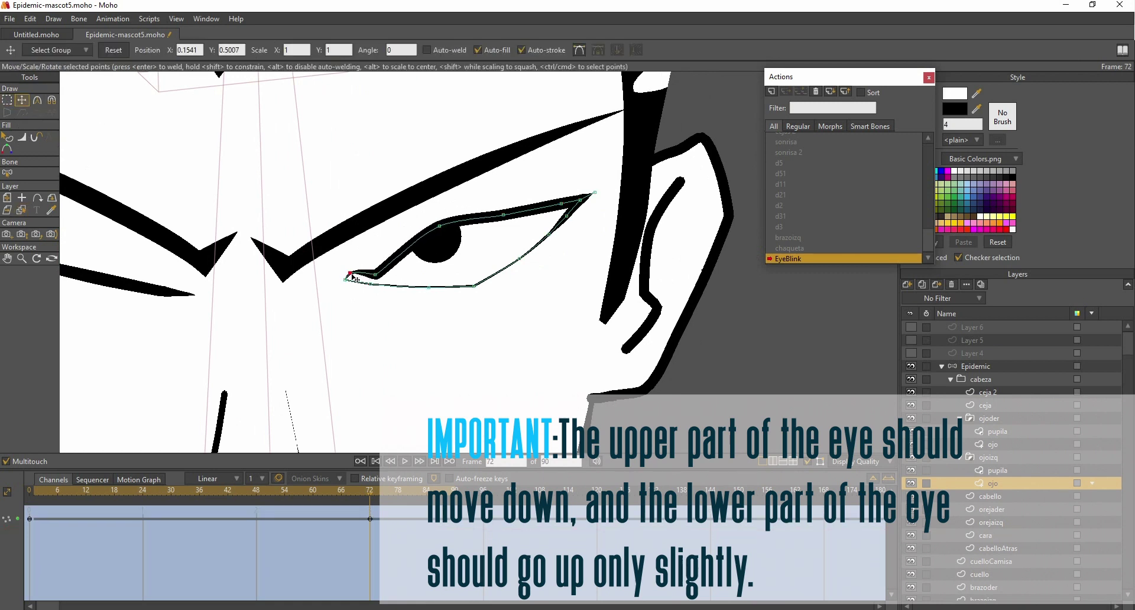
{"action": "left_click_drag", "start_coordinate": [440, 227], "coordinate": [375, 277]}
{"action": "left_click_drag", "start_coordinate": [499, 222], "coordinate": [501, 253]}
{"action": "left_click_drag", "start_coordinate": [567, 208], "coordinate": [564, 232]}
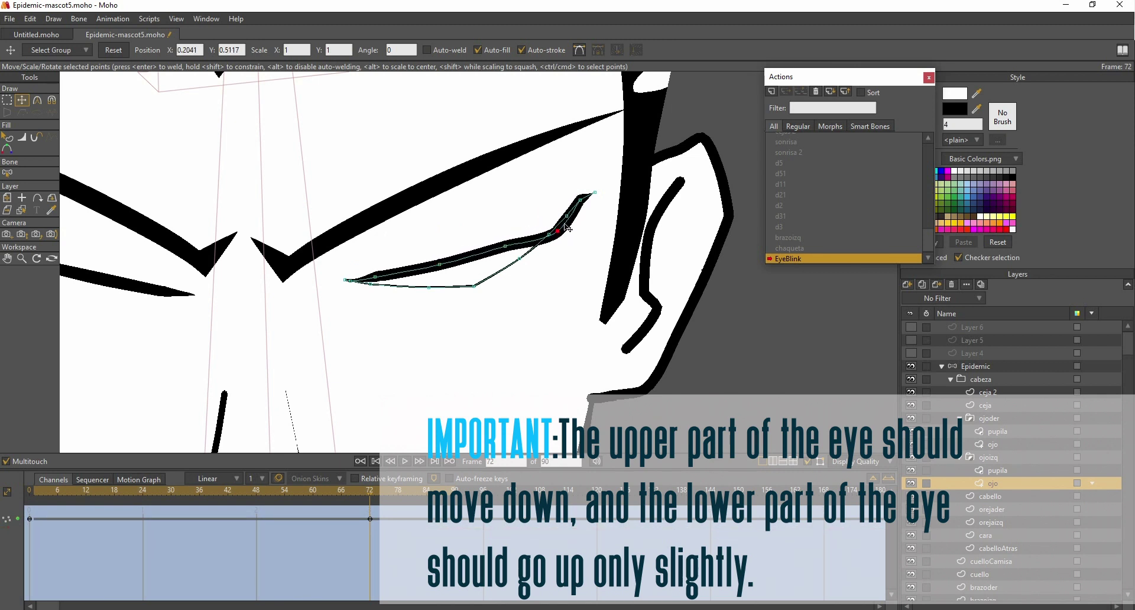
Step: Lower the ojoizq eye's outer corner and align its lower lid points with the upper lid to close the eye
{"action": "left_click_drag", "start_coordinate": [596, 196], "coordinate": [438, 266]}
{"action": "left_click", "coordinate": [568, 233]}
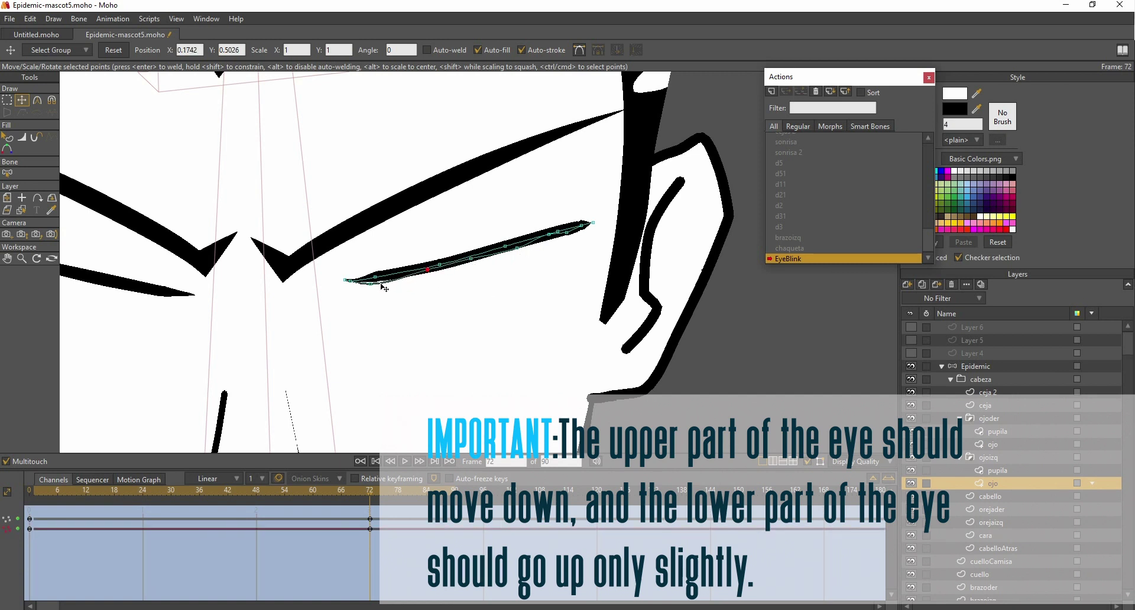
{"action": "left_click", "coordinate": [402, 280]}
{"action": "left_click", "coordinate": [512, 246]}
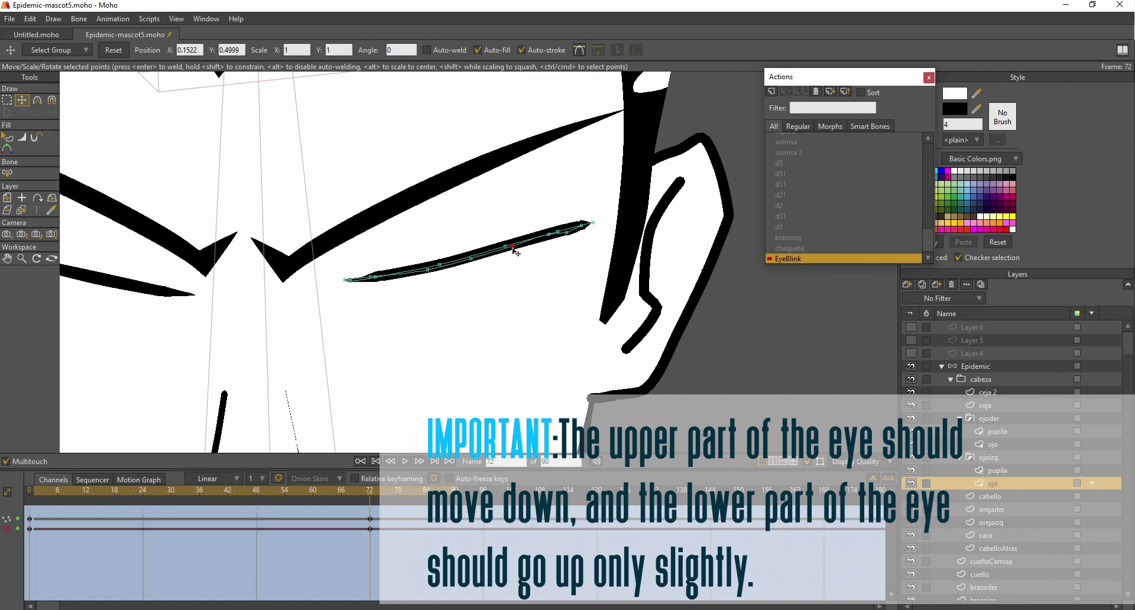
{"action": "left_click", "coordinate": [569, 234]}
Step: Lower the outer end of the closed ojoizq eye slightly and scrub the blink to frame 72
{"action": "scroll", "coordinate": [532, 253], "scroll_direction": "down", "scroll_amount": 3}
{"action": "scroll", "coordinate": [560, 276], "scroll_direction": "up", "scroll_amount": 1}
{"action": "scroll", "coordinate": [547, 275], "scroll_direction": "up", "scroll_amount": 1}
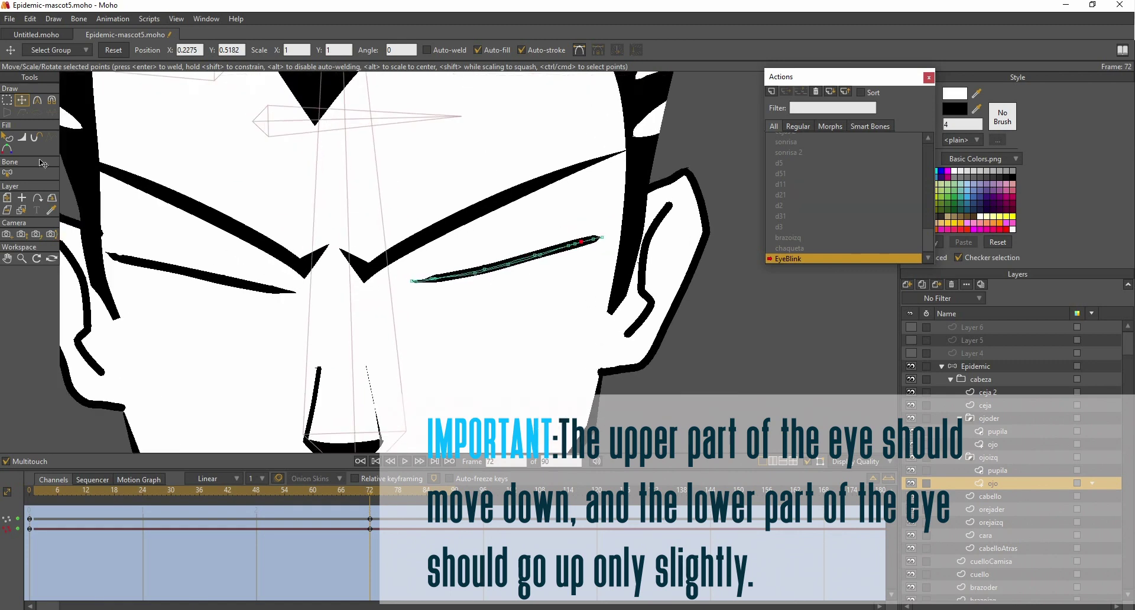
{"action": "key", "text": "g"}
{"action": "mouse_move", "coordinate": [487, 242]}
{"action": "left_mouse_down"}
{"action": "mouse_move", "coordinate": [532, 255]}
{"action": "mouse_move", "coordinate": [536, 245]}
{"action": "mouse_move", "coordinate": [540, 277]}
{"action": "left_mouse_up"}
{"action": "key", "text": "ctrl+a"}
{"action": "key", "text": "t"}
{"action": "left_click_drag", "start_coordinate": [59, 492], "coordinate": [370, 491]}
Step: Select the ceja eyebrow layer and move the whole eyebrow slightly down at frame 72
{"action": "left_click", "coordinate": [271, 224], "text": "ctrl+alt"}
{"action": "left_click", "coordinate": [21, 100]}
{"action": "left_click_drag", "start_coordinate": [487, 212], "coordinate": [488, 238]}
Step: Move the ceja 2 eyebrow slightly down at frame 72, and raise it at frame 24 so it drops after the eyelid
{"action": "left_click", "coordinate": [22, 210]}
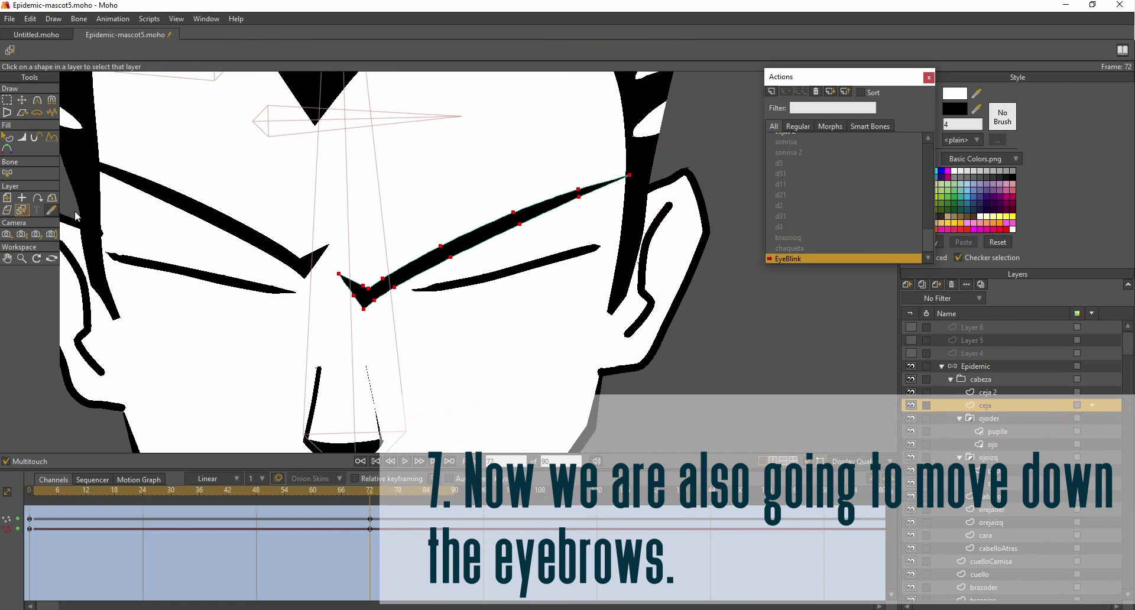
{"action": "left_click", "coordinate": [180, 208]}
{"action": "left_click", "coordinate": [21, 100]}
{"action": "left_click_drag", "start_coordinate": [249, 237], "coordinate": [248, 261]}
{"action": "left_click_drag", "start_coordinate": [76, 493], "coordinate": [144, 506]}
{"action": "left_click_drag", "start_coordinate": [274, 258], "coordinate": [274, 243]}
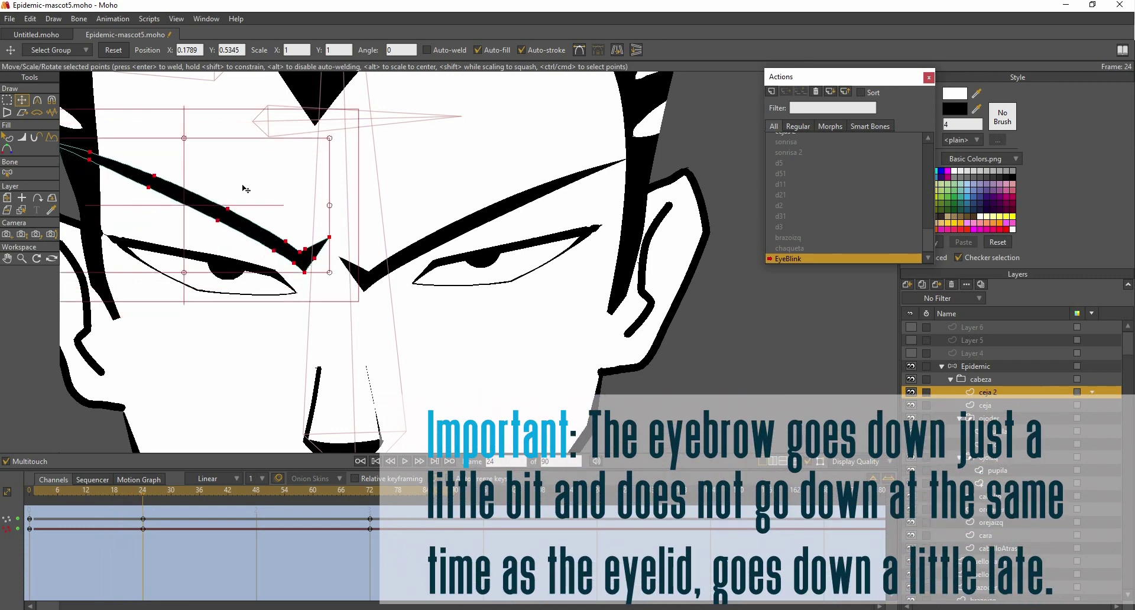
Step: Raise the ceja eyebrow slightly at frame 24 so it drops after the eyelid, and scrub the blink to frame 69
{"action": "left_click", "coordinate": [26, 210]}
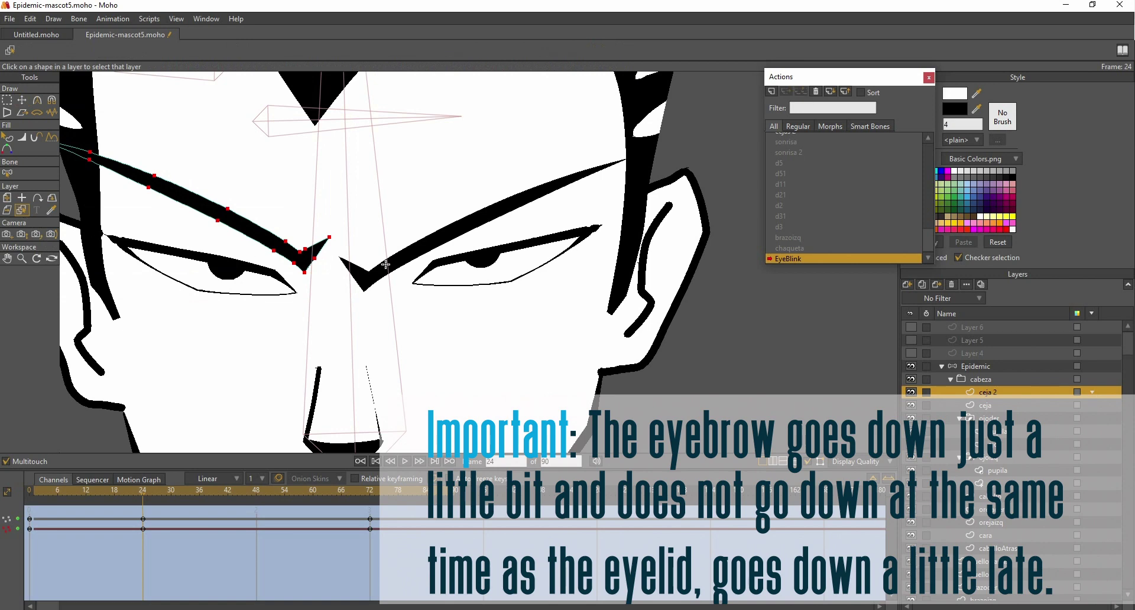
{"action": "left_click", "coordinate": [401, 260]}
{"action": "left_click", "coordinate": [22, 102]}
{"action": "left_click_drag", "start_coordinate": [457, 230], "coordinate": [461, 213]}
{"action": "left_click_drag", "start_coordinate": [142, 494], "coordinate": [355, 512]}
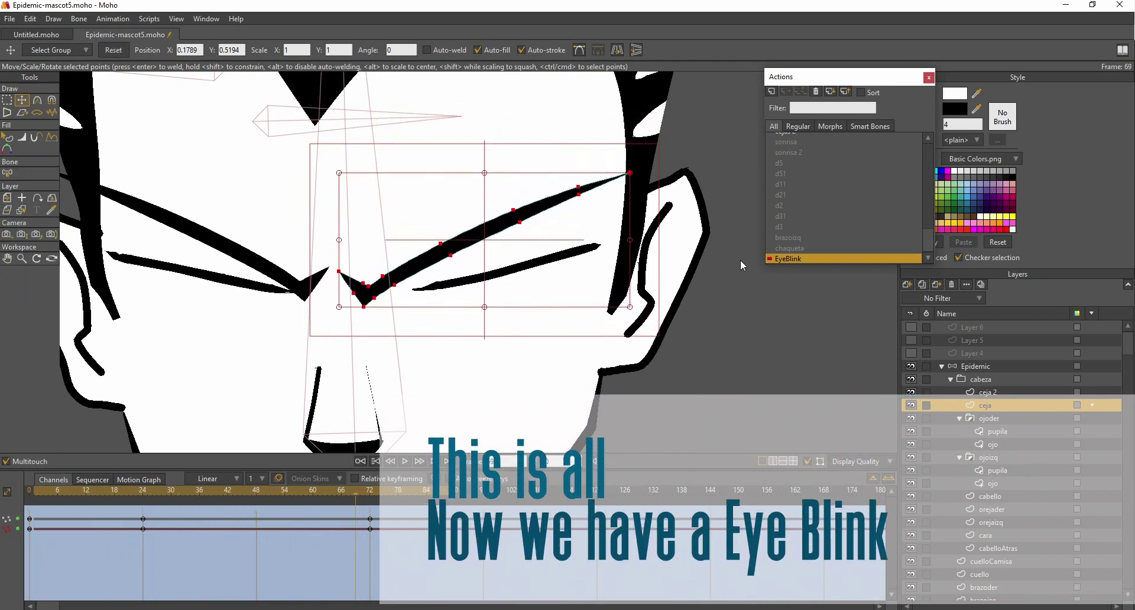
Step: Leave the EyeBlink action by activating Mainline, with the Epidemic bone layer selected
{"action": "left_click_drag", "start_coordinate": [933, 238], "coordinate": [929, 146]}
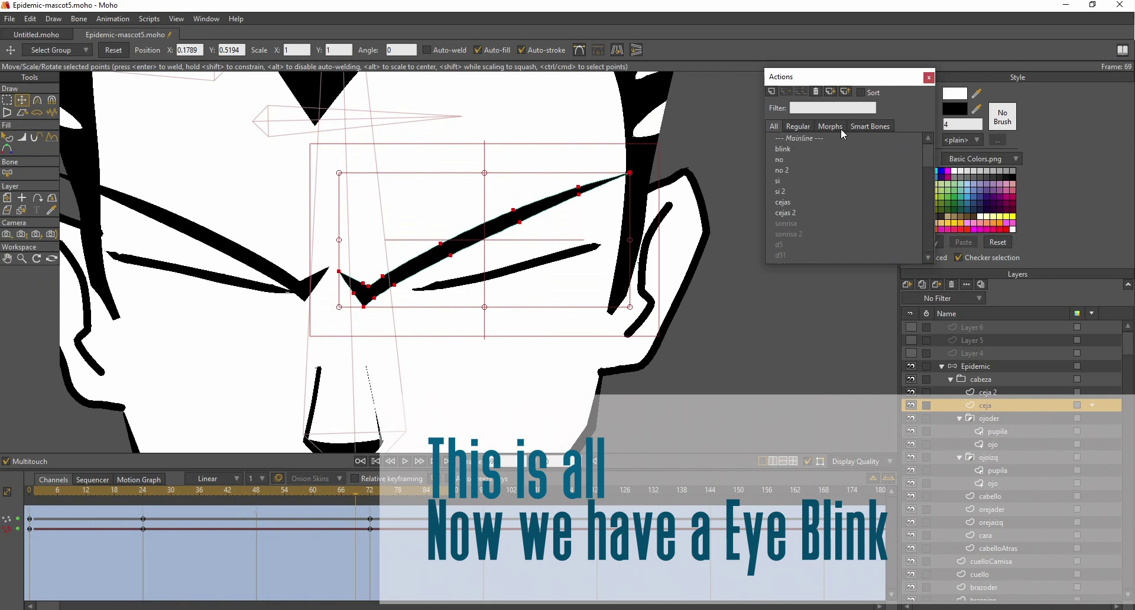
{"action": "left_click", "coordinate": [831, 137]}
{"action": "left_click_drag", "start_coordinate": [588, 312], "coordinate": [683, 324]}
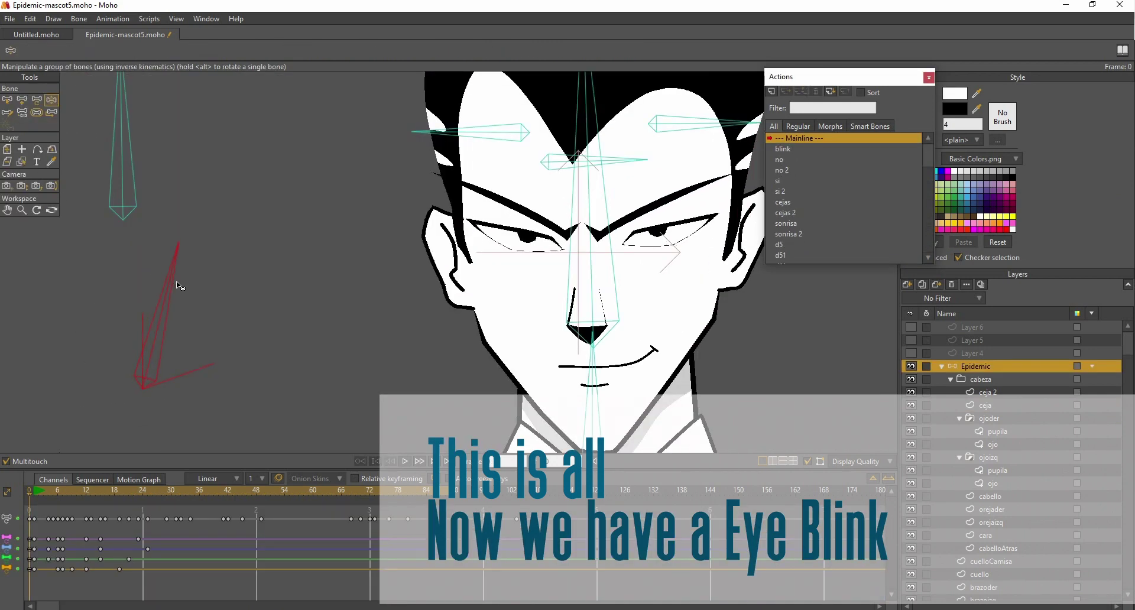
Step: Swing the EyeBlink control bone to test the blink, and play the character's mainline animation
{"action": "left_click_drag", "start_coordinate": [175, 286], "coordinate": [201, 367]}
{"action": "left_click_drag", "start_coordinate": [116, 266], "coordinate": [301, 309]}
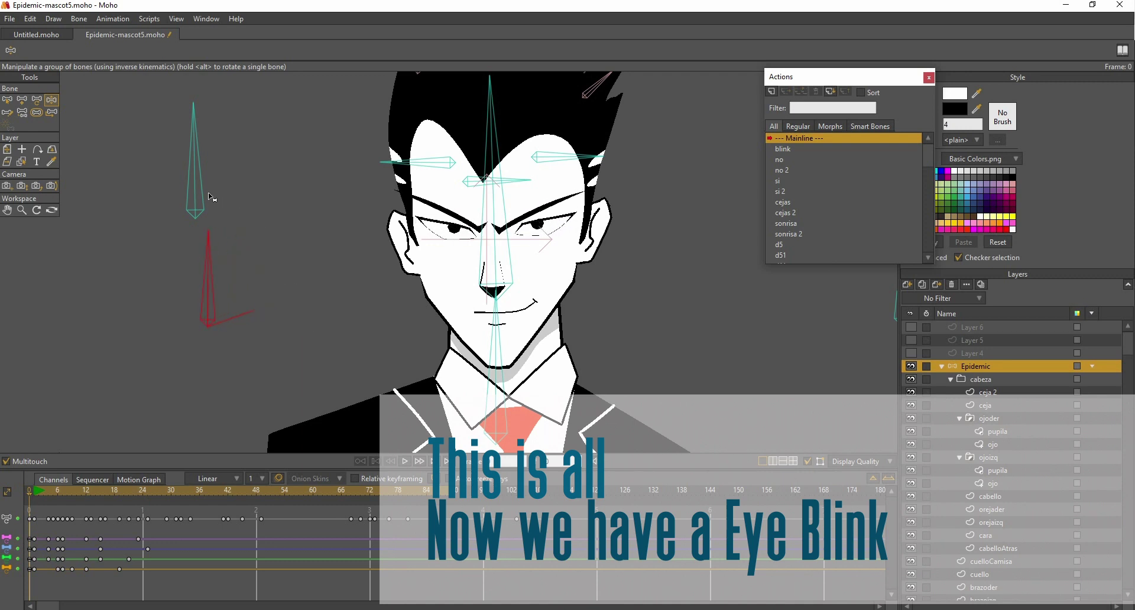
{"action": "left_click", "coordinate": [405, 462]}
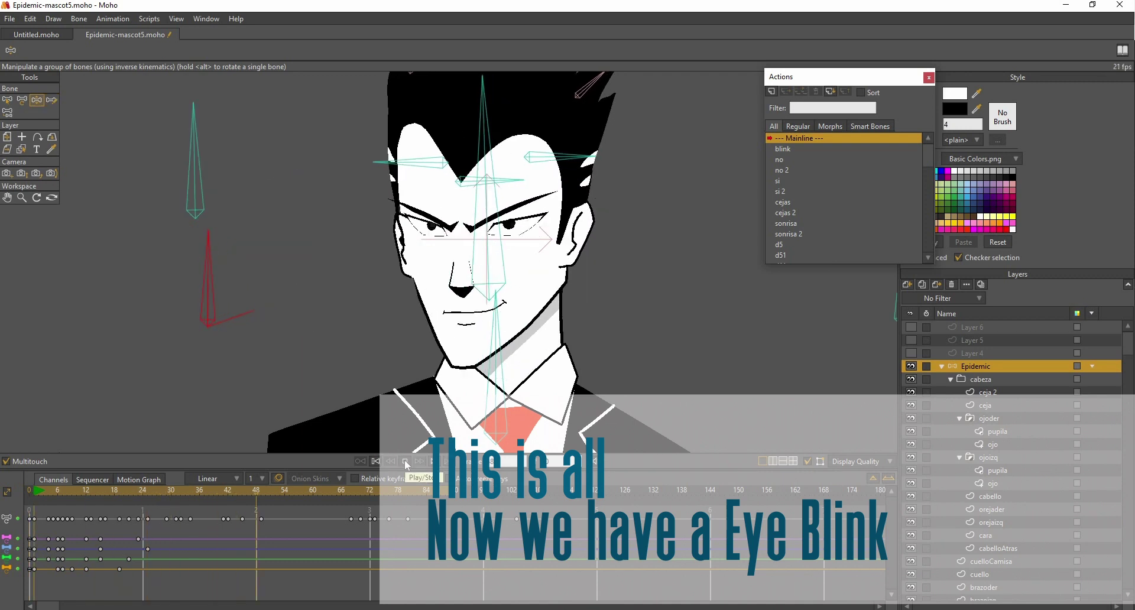